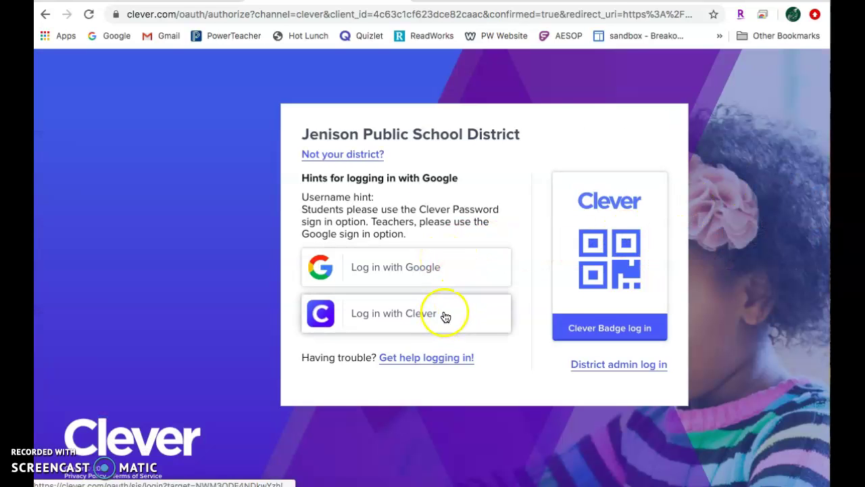
Step: Log in with Google and open the teacher page shared with all students
{"action": "left_click", "coordinate": [425, 272]}
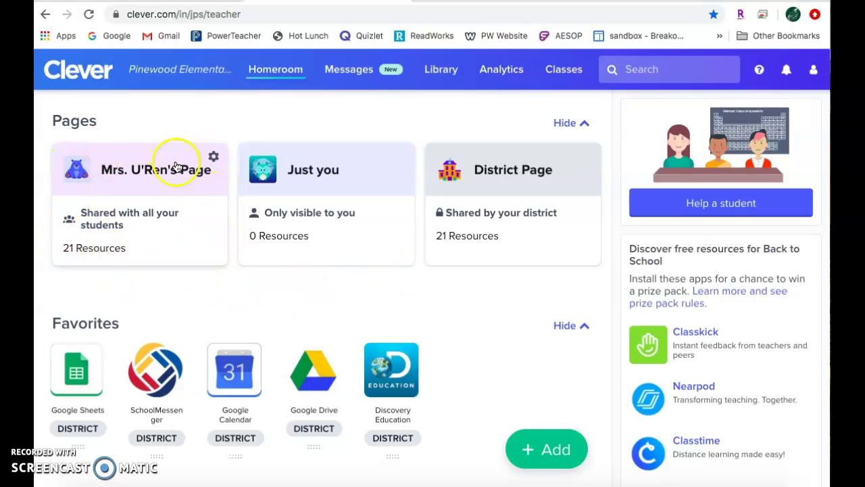
{"action": "left_click", "coordinate": [153, 174]}
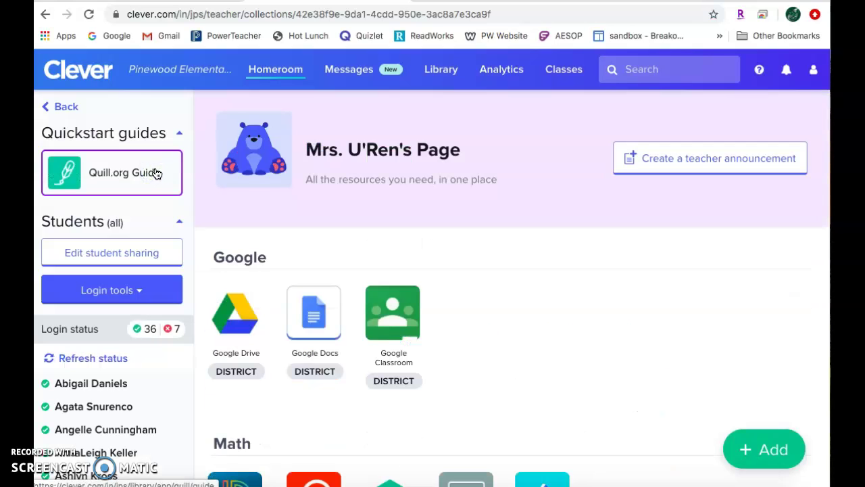
{"action": "left_click", "coordinate": [248, 173]}
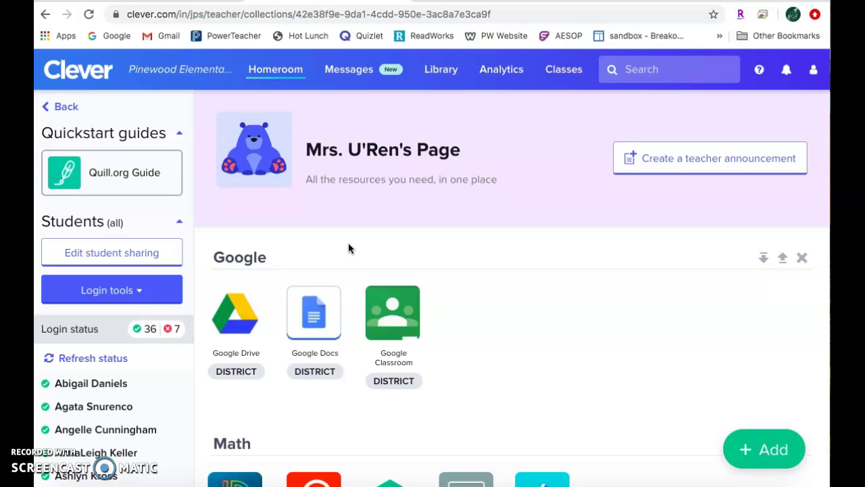
{"action": "mouse_move", "coordinate": [247, 166]}
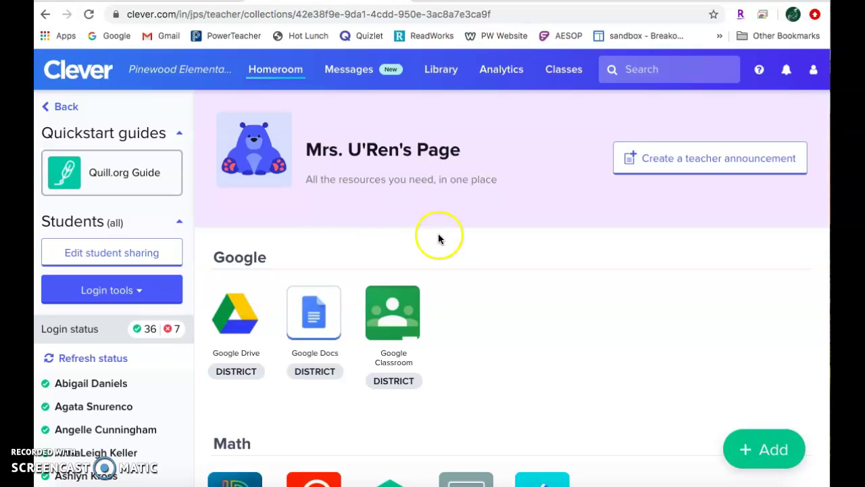
Step: Create a new category on the teacher page and delete that same category
{"action": "scroll", "coordinate": [444, 242], "scroll_direction": "down", "scroll_amount": 5}
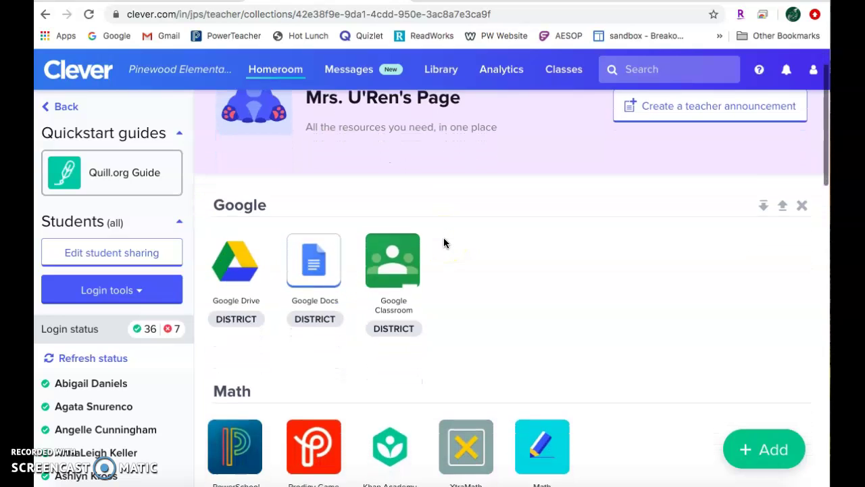
{"action": "scroll", "coordinate": [444, 240], "scroll_direction": "down", "scroll_amount": 4}
{"action": "scroll", "coordinate": [444, 240], "scroll_direction": "up", "scroll_amount": 9}
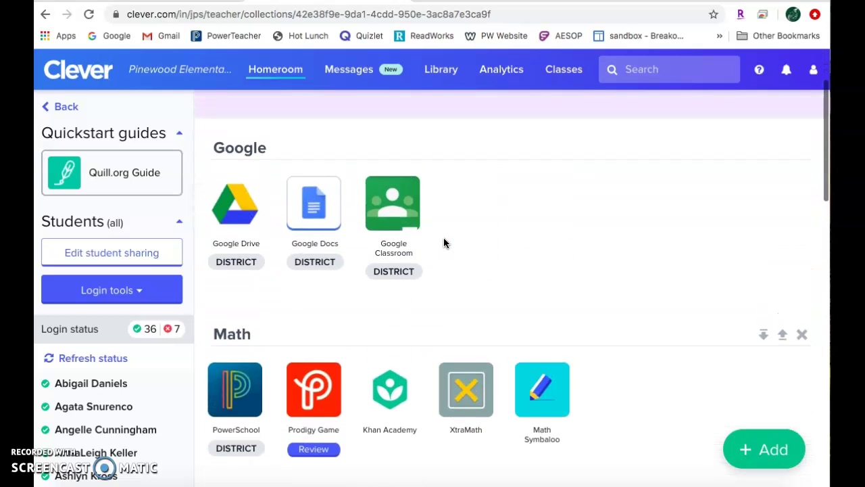
{"action": "left_click", "coordinate": [746, 451]}
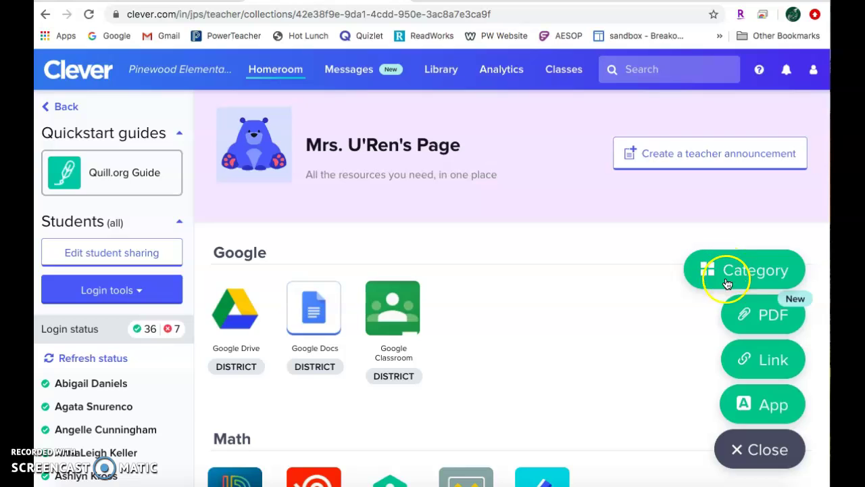
{"action": "left_click", "coordinate": [733, 449]}
{"action": "left_click", "coordinate": [734, 449]}
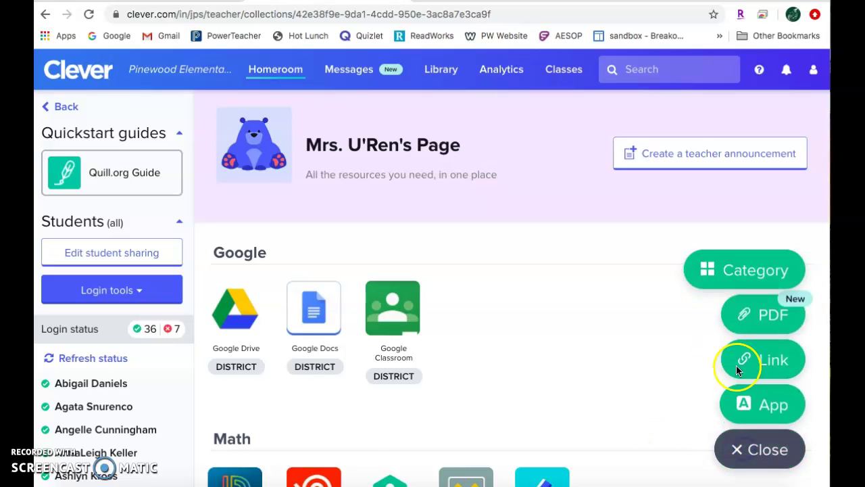
{"action": "left_click", "coordinate": [722, 270]}
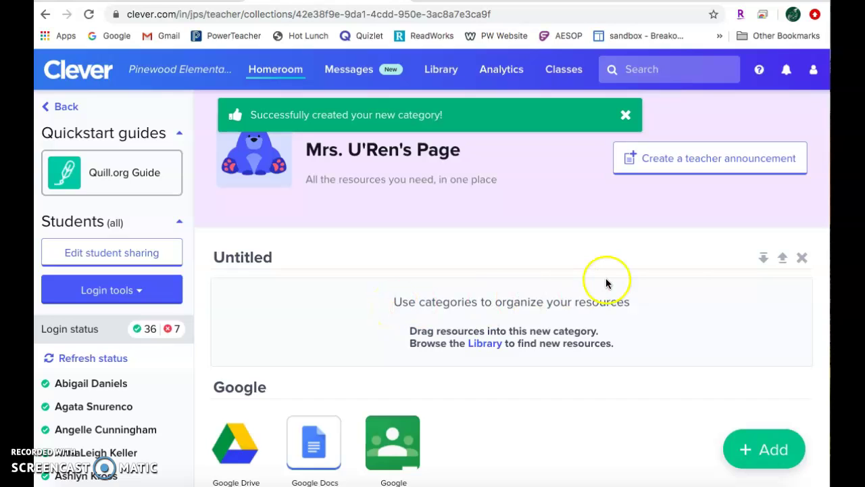
{"action": "left_click", "coordinate": [802, 260]}
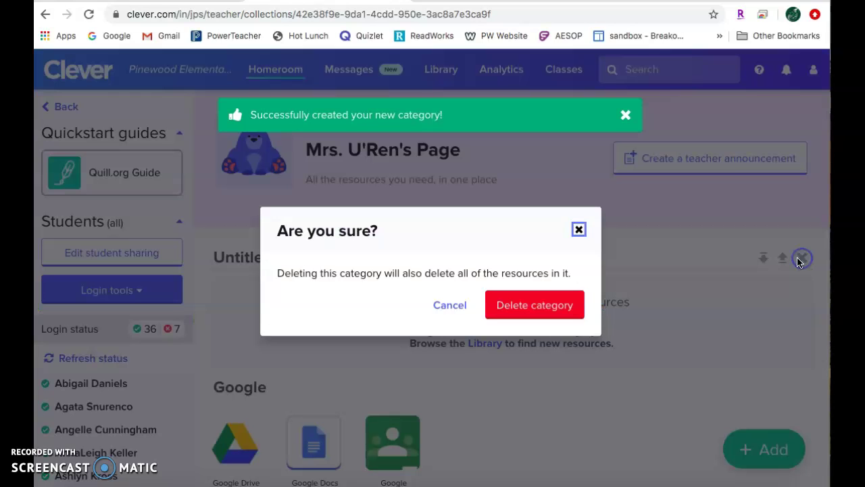
{"action": "left_click", "coordinate": [514, 309]}
Step: Find the PowerSchool app by searching "power" and add it to the teacher page
{"action": "scroll", "coordinate": [509, 339], "scroll_direction": "down", "scroll_amount": 5}
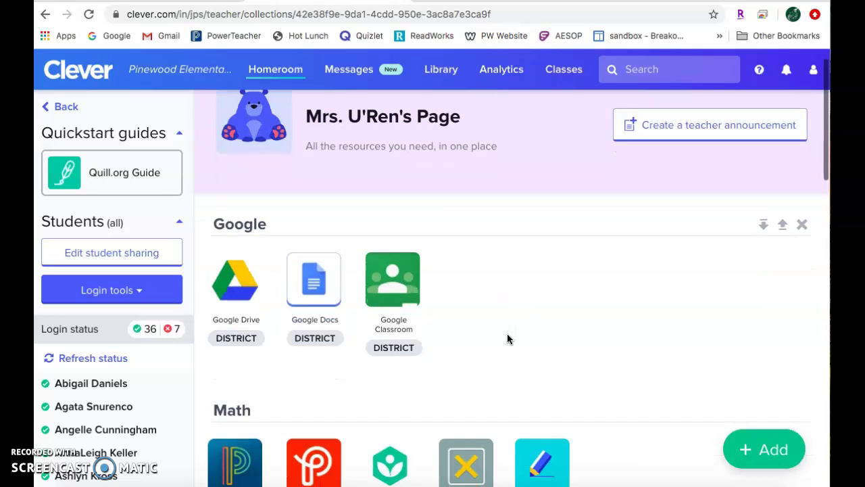
{"action": "scroll", "coordinate": [509, 339], "scroll_direction": "down", "scroll_amount": 6}
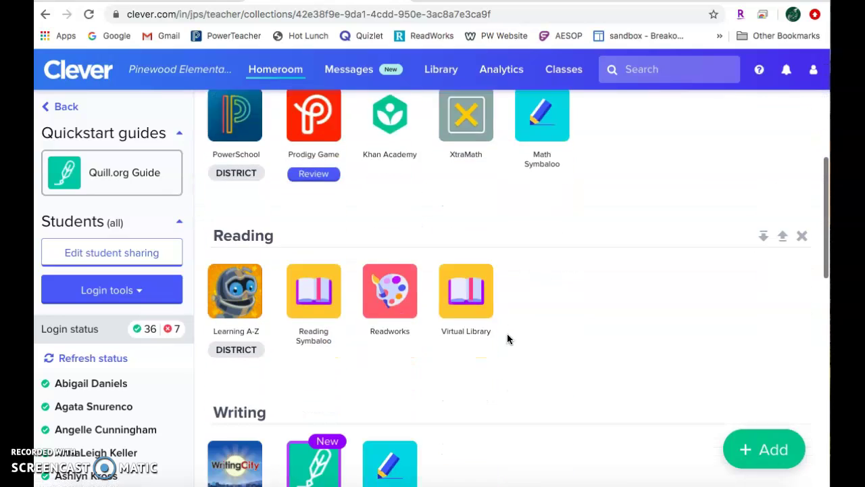
{"action": "scroll", "coordinate": [509, 339], "scroll_direction": "down", "scroll_amount": 2}
{"action": "scroll", "coordinate": [508, 339], "scroll_direction": "up", "scroll_amount": 8}
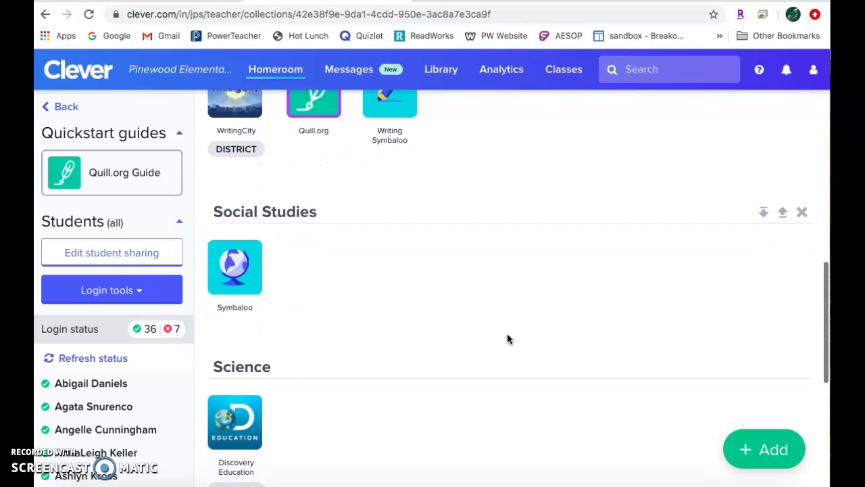
{"action": "scroll", "coordinate": [509, 338], "scroll_direction": "up", "scroll_amount": 3}
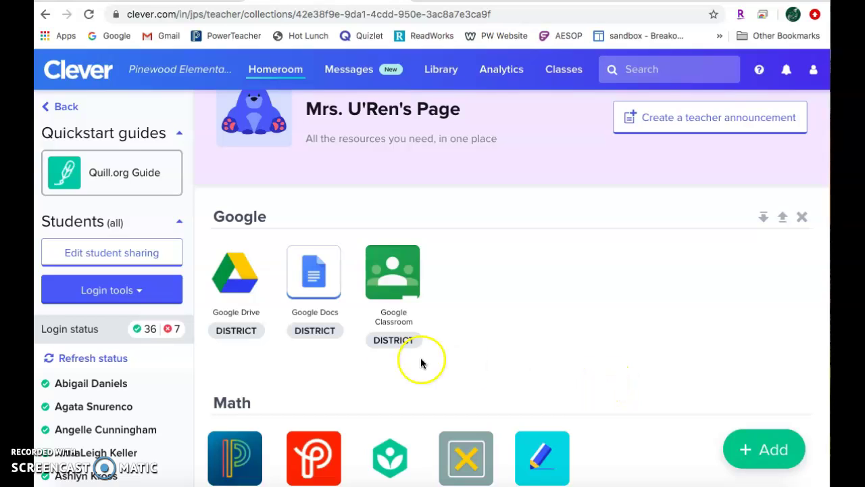
{"action": "mouse_move", "coordinate": [373, 357]}
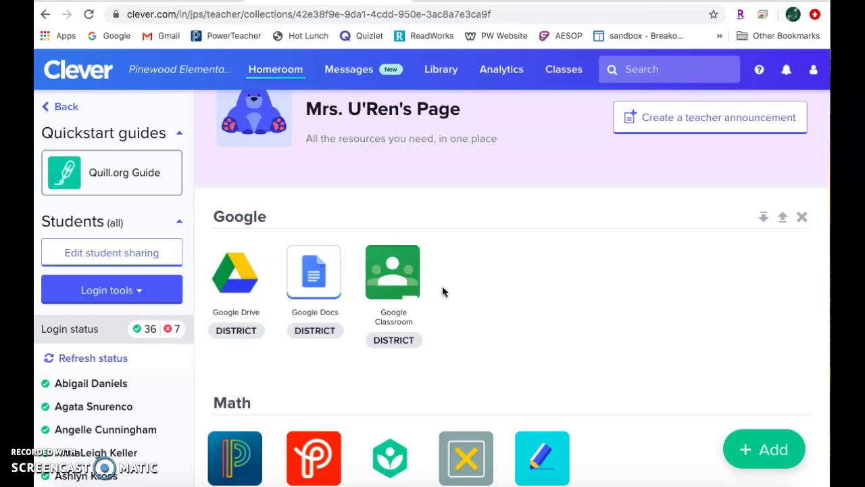
{"action": "left_click", "coordinate": [741, 454]}
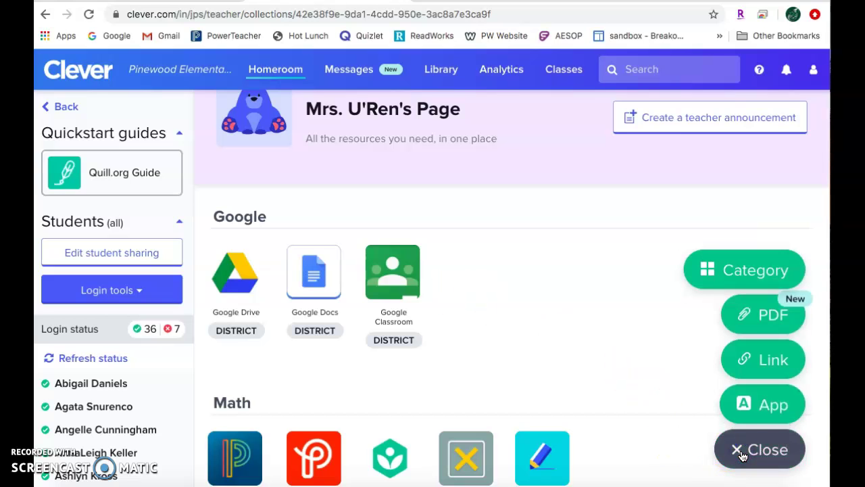
{"action": "left_click", "coordinate": [744, 404]}
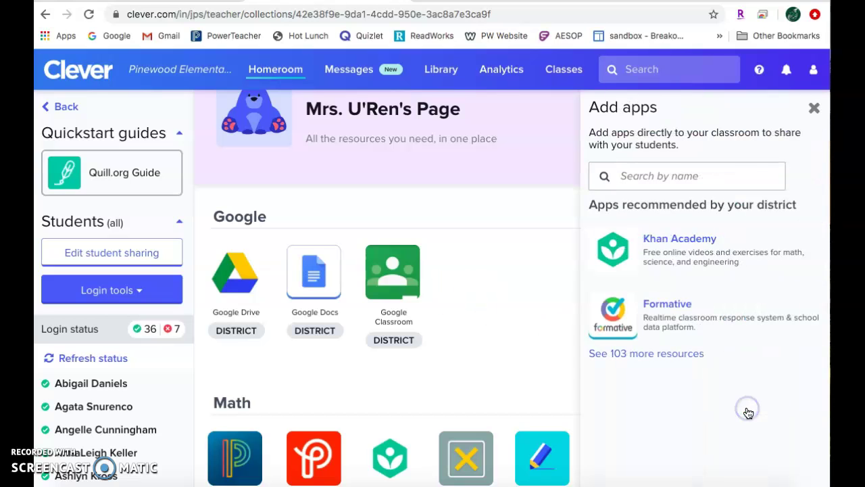
{"action": "left_click", "coordinate": [631, 177]}
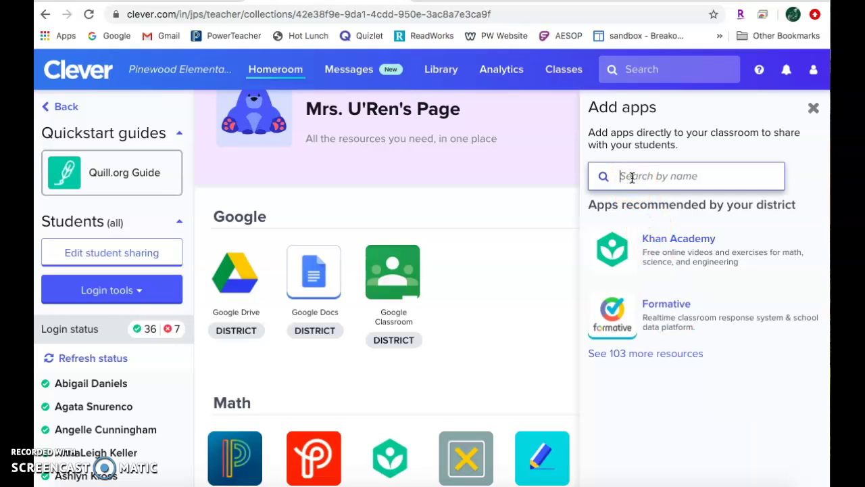
{"action": "type", "text": "power"}
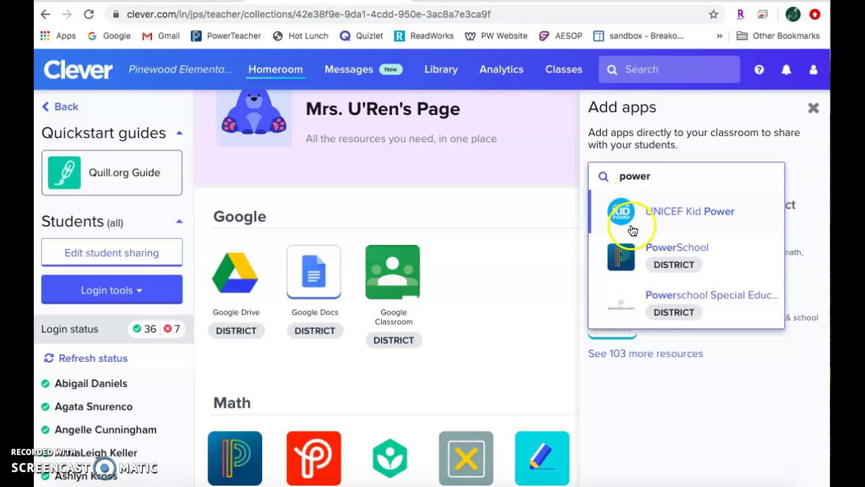
{"action": "left_click", "coordinate": [648, 254]}
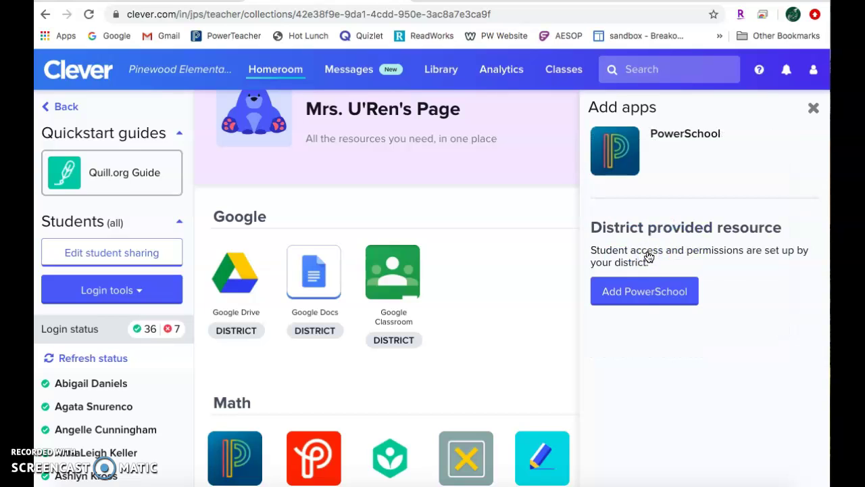
{"action": "left_click", "coordinate": [641, 290]}
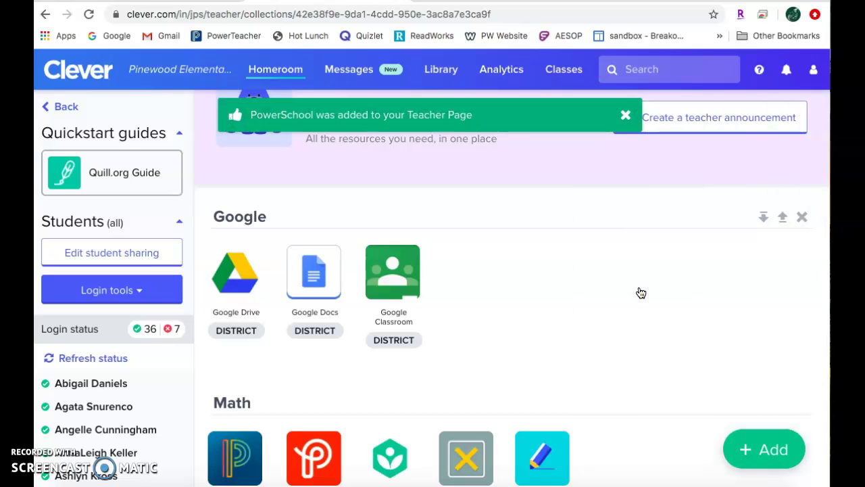
Step: Move the PowerSchool app from the Newly Added category into the Google category, after Google Classroom
{"action": "scroll", "coordinate": [493, 324], "scroll_direction": "down", "scroll_amount": 10}
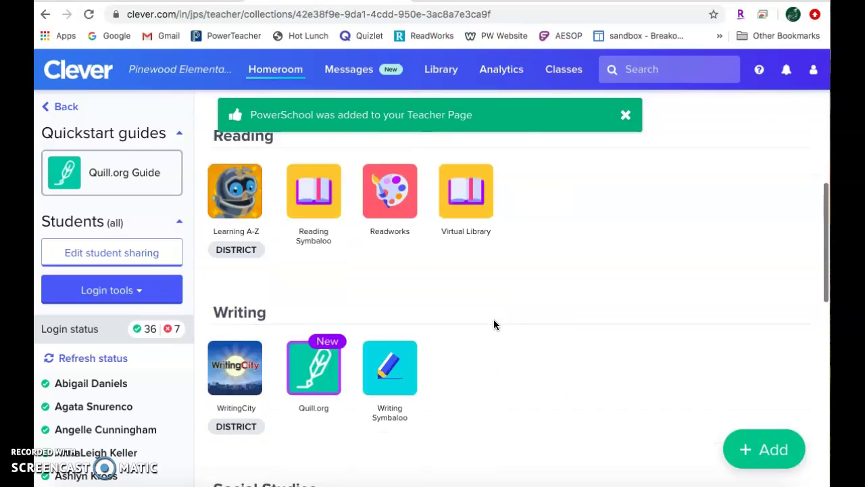
{"action": "scroll", "coordinate": [493, 325], "scroll_direction": "down", "scroll_amount": 2}
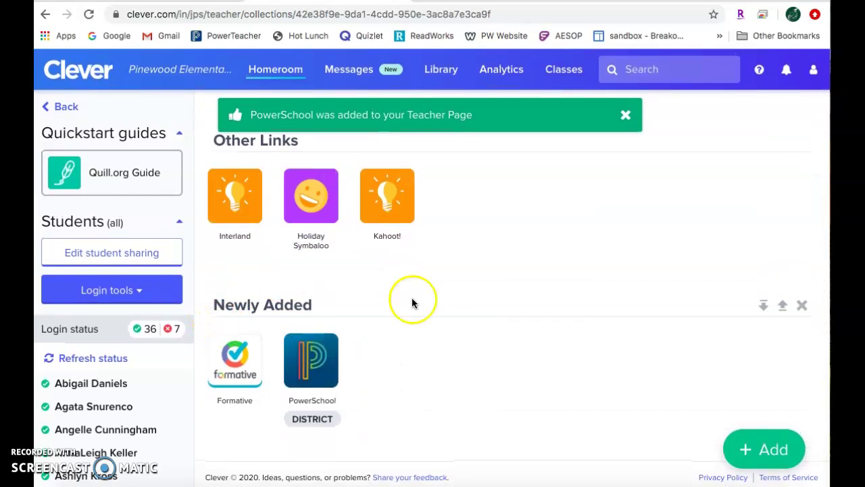
{"action": "mouse_move", "coordinate": [312, 365]}
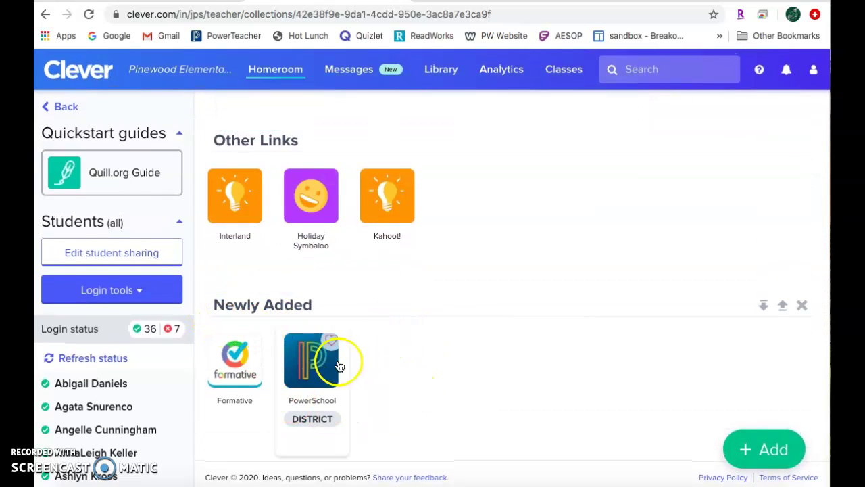
{"action": "left_click_drag", "start_coordinate": [312, 365], "coordinate": [500, 221]}
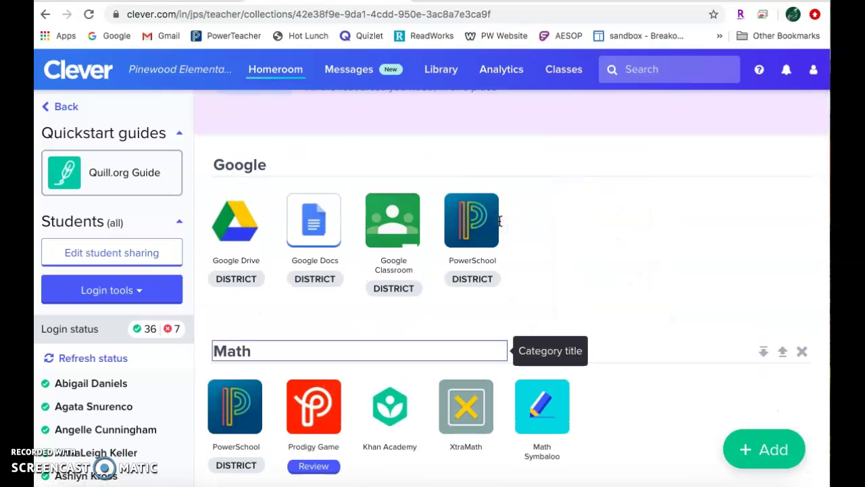
Step: Find the Google Slides app by searching "google slide" and add it to the teacher page
{"action": "left_click", "coordinate": [742, 452]}
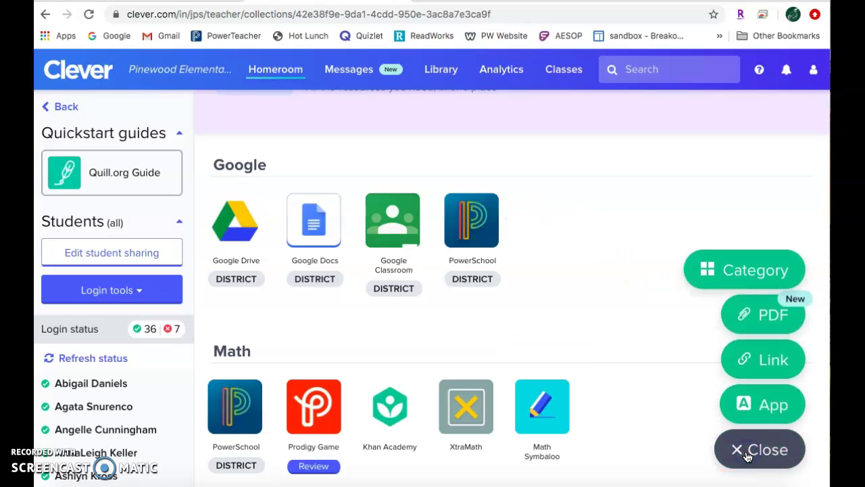
{"action": "left_click", "coordinate": [750, 408]}
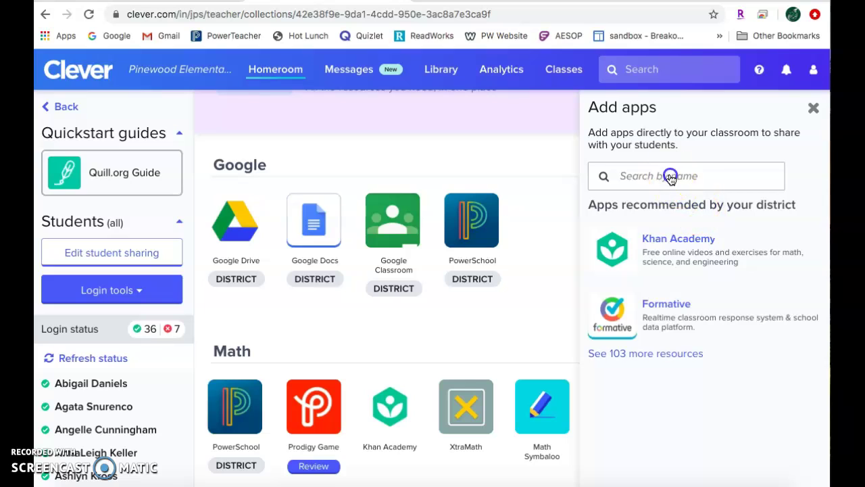
{"action": "left_click", "coordinate": [670, 175]}
{"action": "type", "text": "goog"}
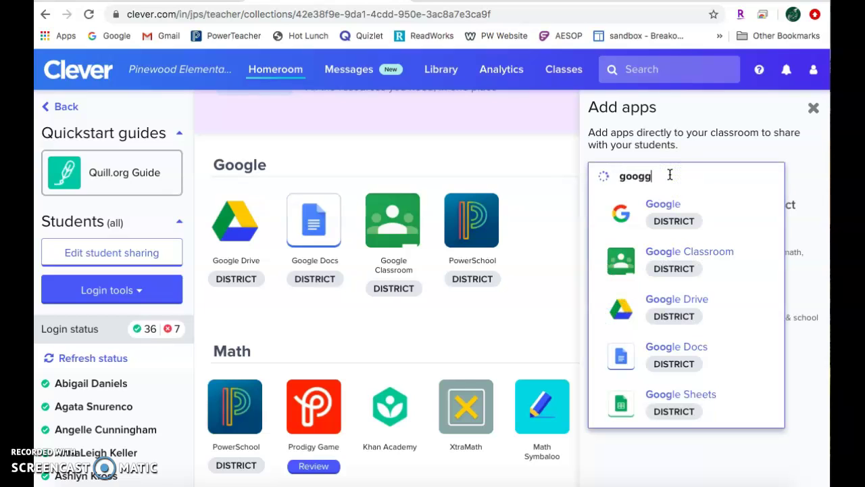
{"action": "type", "text": "l"}
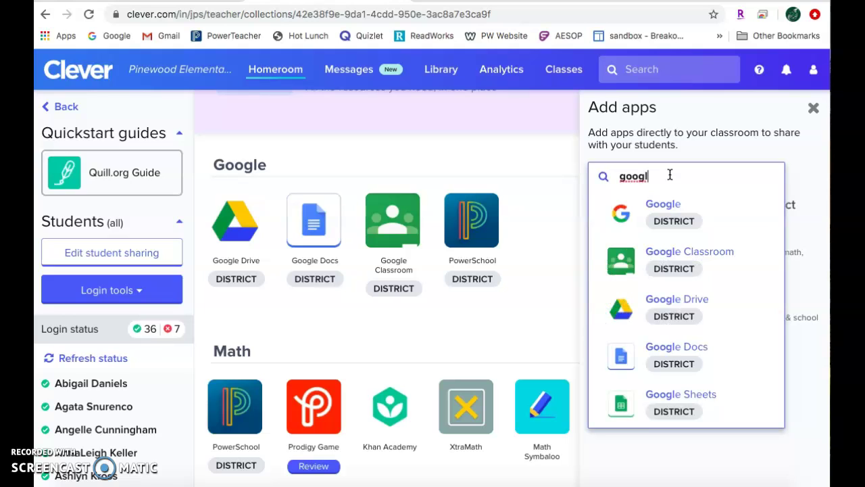
{"action": "type", "text": "e slide"}
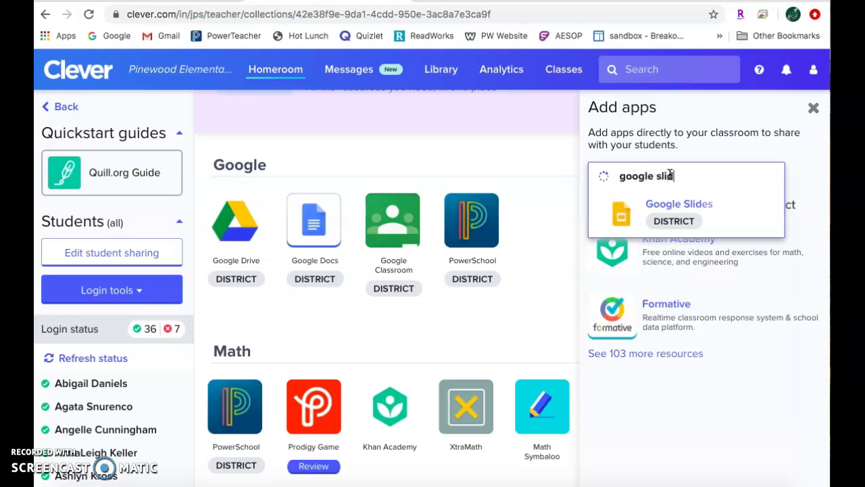
{"action": "left_click", "coordinate": [704, 211]}
{"action": "left_click", "coordinate": [637, 290]}
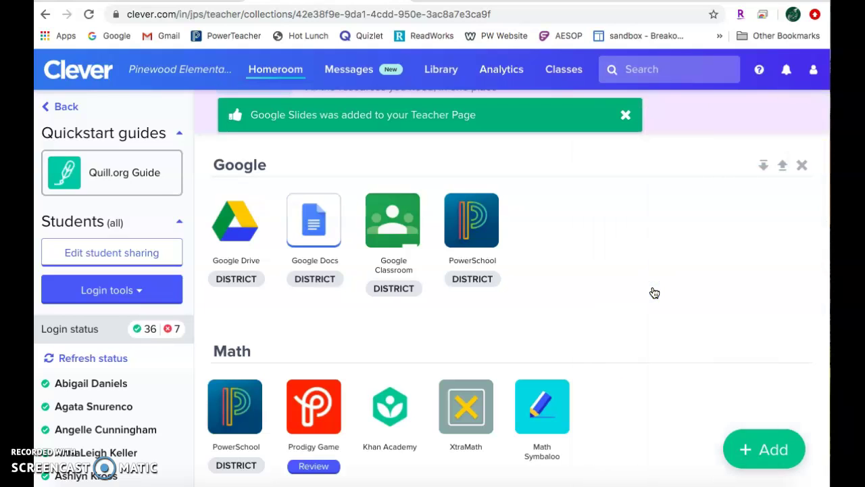
Step: Move the Google Slides app from the Newly Added category into the Google category, after PowerSchool
{"action": "scroll", "coordinate": [579, 342], "scroll_direction": "down", "scroll_amount": 10}
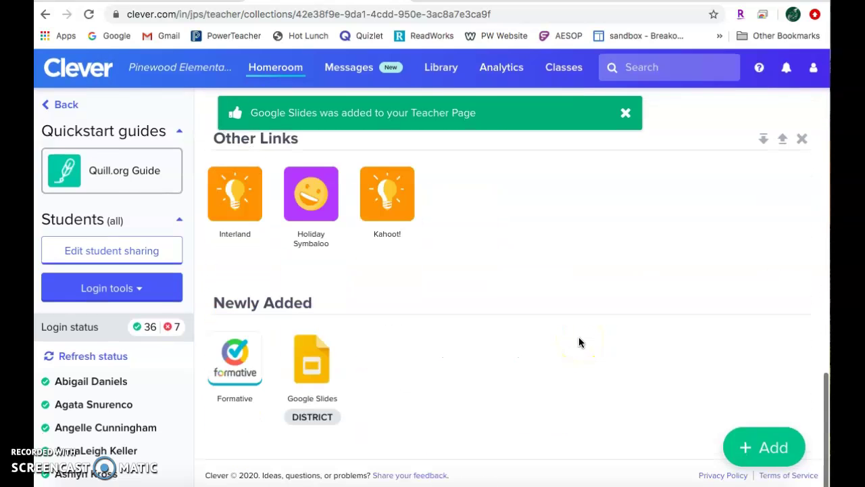
{"action": "mouse_move", "coordinate": [309, 375]}
{"action": "left_click_drag", "start_coordinate": [308, 375], "coordinate": [551, 248]}
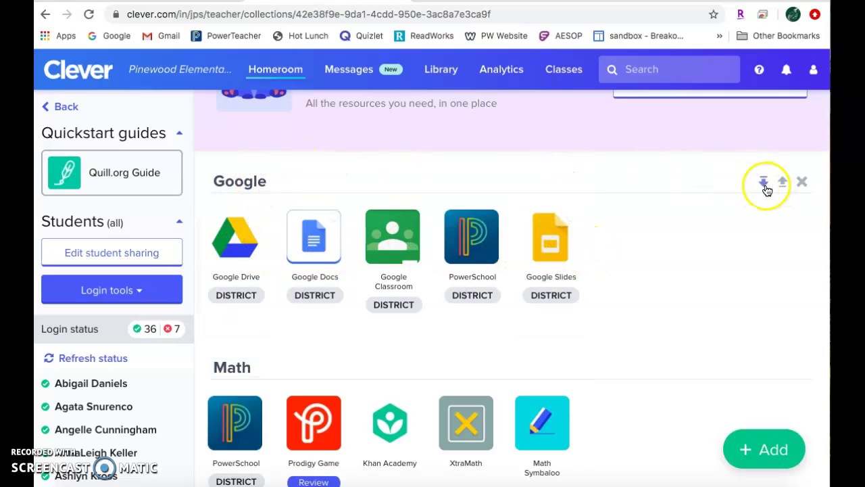
Step: Move the Google category below Math and back above it
{"action": "left_click", "coordinate": [763, 183]}
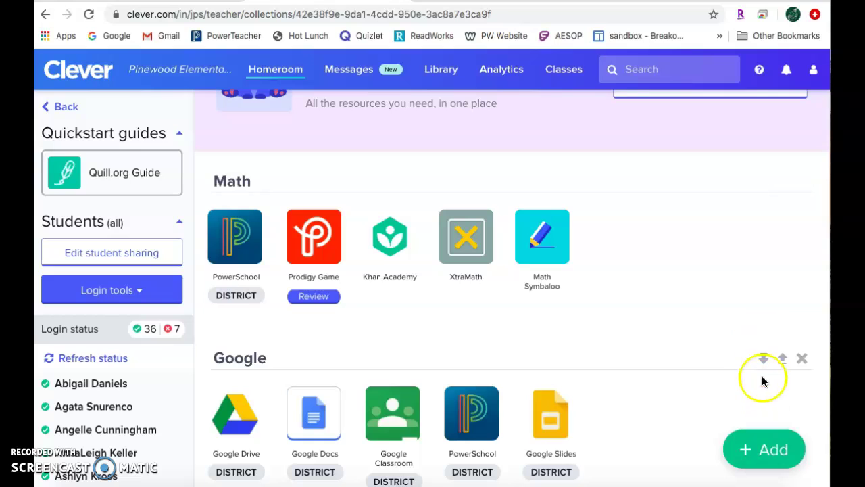
{"action": "left_click", "coordinate": [782, 358]}
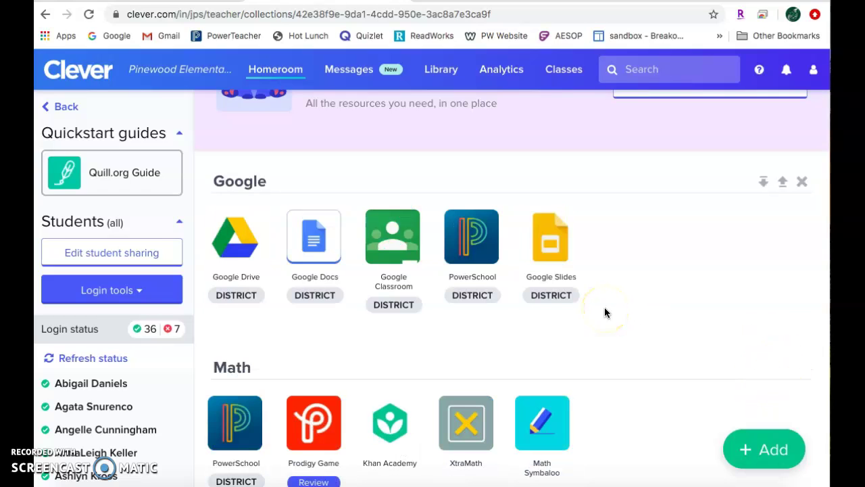
Step: Look through the teacher page's categories from Google and Math through Reading, Writing and Social Studies
{"action": "scroll", "coordinate": [605, 312], "scroll_direction": "up", "scroll_amount": 1}
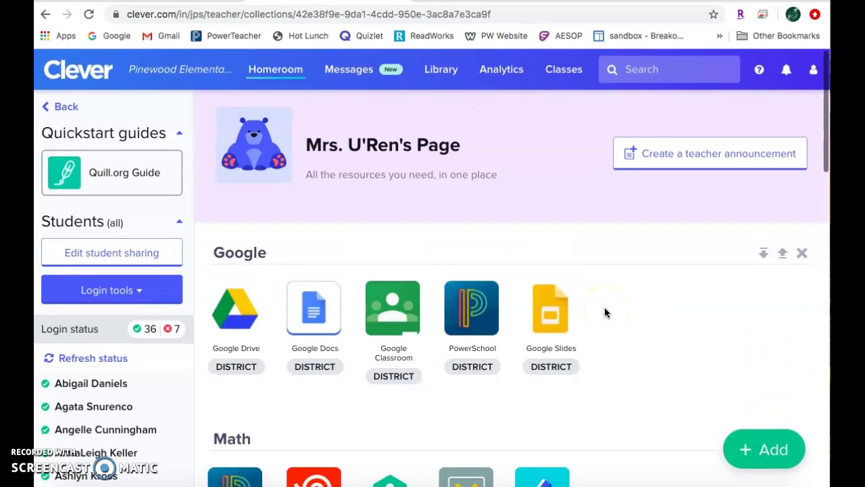
{"action": "left_click", "coordinate": [586, 365]}
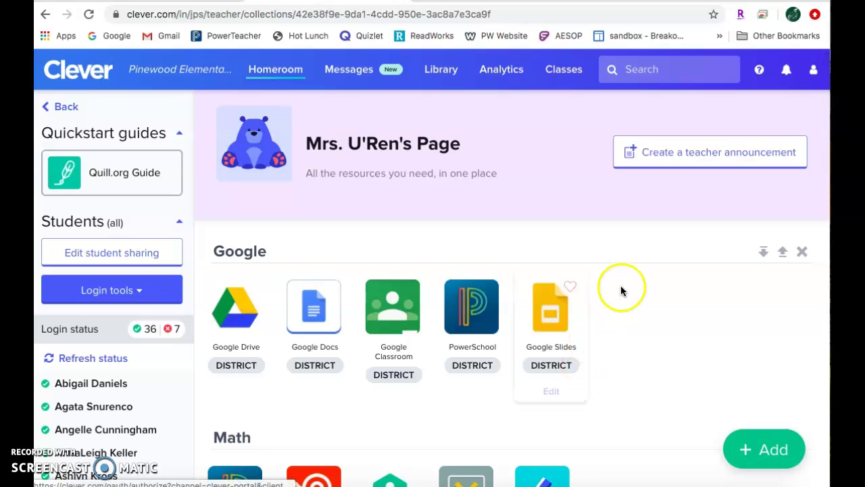
{"action": "scroll", "coordinate": [621, 286], "scroll_direction": "down", "scroll_amount": 3}
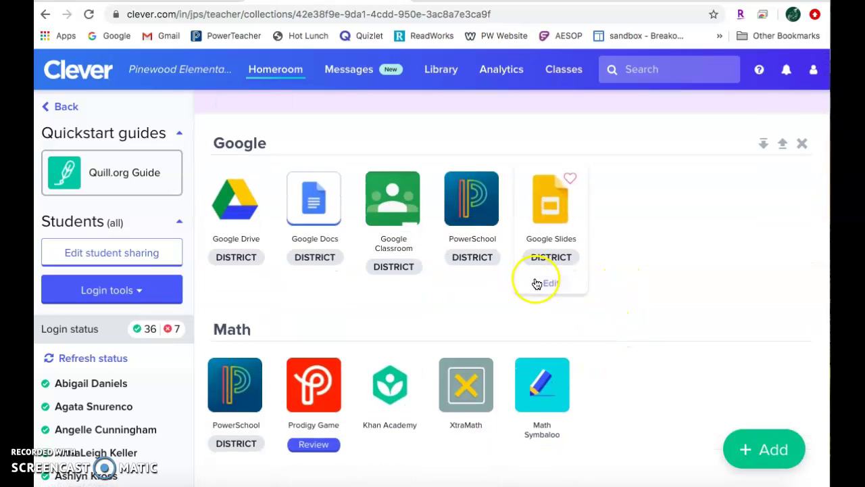
{"action": "scroll", "coordinate": [536, 282], "scroll_direction": "down", "scroll_amount": 3}
{"action": "scroll", "coordinate": [402, 309], "scroll_direction": "down", "scroll_amount": 1}
{"action": "scroll", "coordinate": [402, 309], "scroll_direction": "down", "scroll_amount": 1}
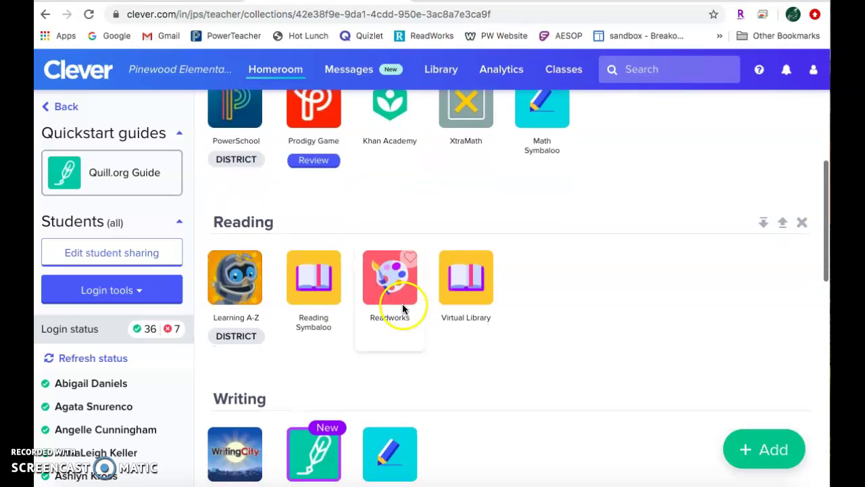
{"action": "scroll", "coordinate": [270, 376], "scroll_direction": "down", "scroll_amount": 1}
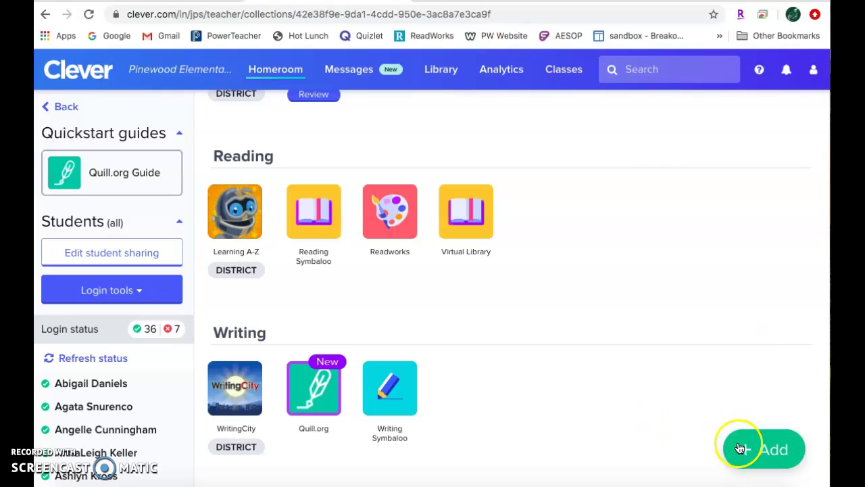
{"action": "scroll", "coordinate": [678, 432], "scroll_direction": "down", "scroll_amount": 2}
{"action": "scroll", "coordinate": [676, 426], "scroll_direction": "down", "scroll_amount": 1}
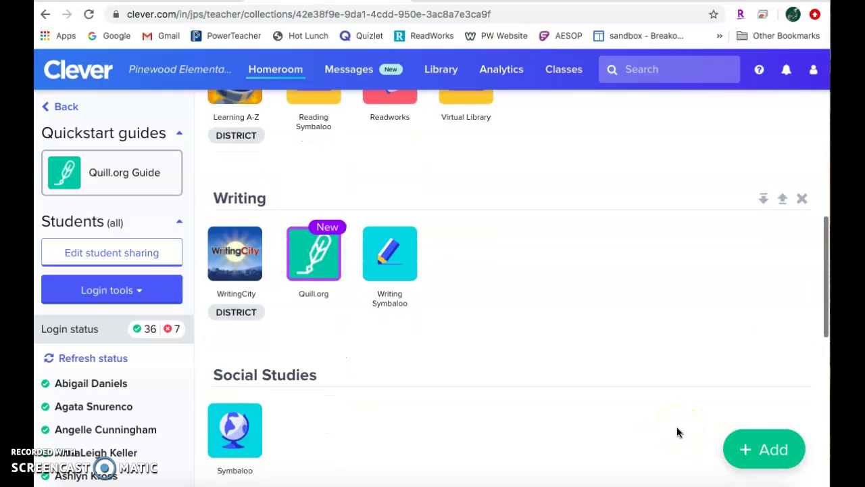
{"action": "left_click", "coordinate": [754, 440]}
{"action": "left_click", "coordinate": [741, 361]}
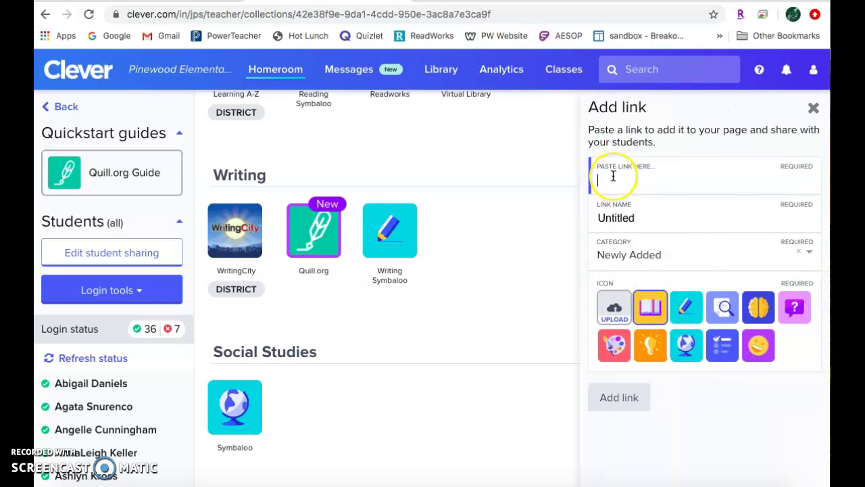
{"action": "type", "text": "kahoot"}
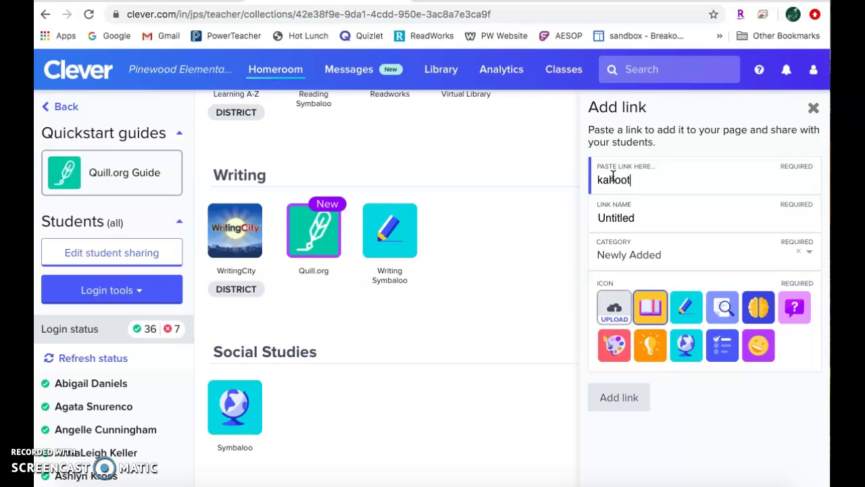
{"action": "type", "text": ".it"}
{"action": "left_click", "coordinate": [629, 217]}
{"action": "type", "text": "Ka"}
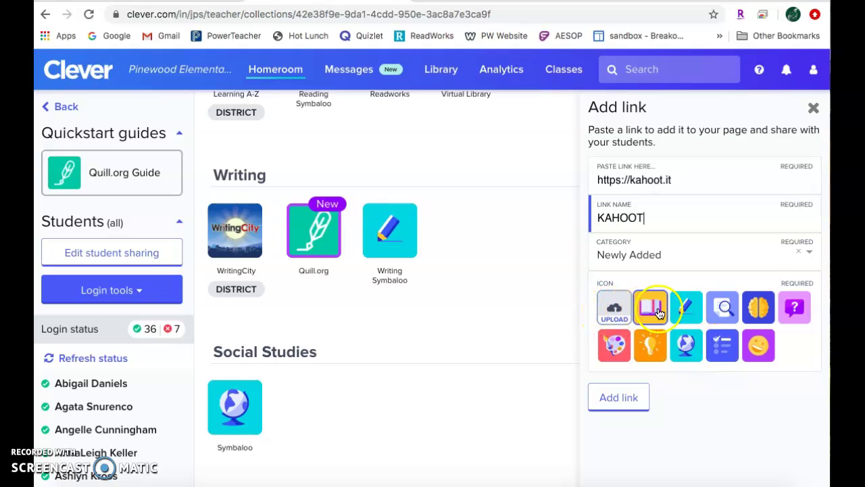
{"action": "left_click", "coordinate": [757, 312]}
{"action": "left_click", "coordinate": [617, 399]}
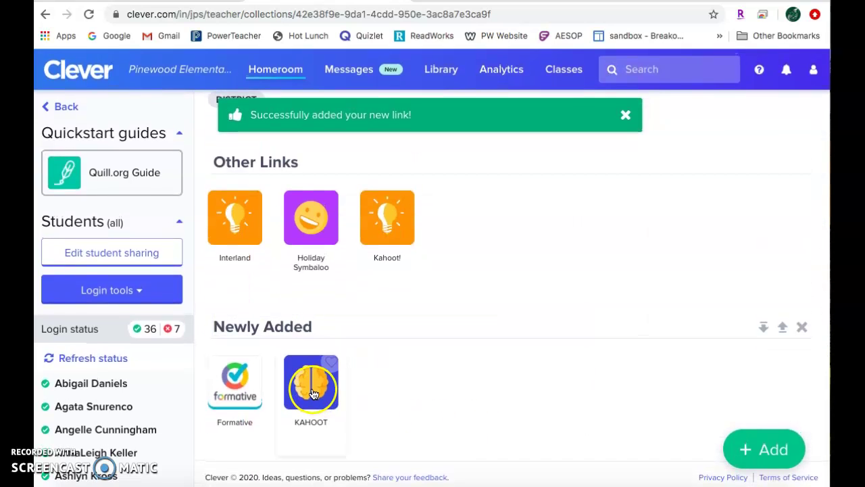
Step: Move the KAHOOT link from the Newly Added category into Other Links, after Kahoot!
{"action": "left_click", "coordinate": [313, 389]}
{"action": "left_click_drag", "start_coordinate": [313, 388], "coordinate": [466, 223]}
{"action": "left_click", "coordinate": [588, 212]}
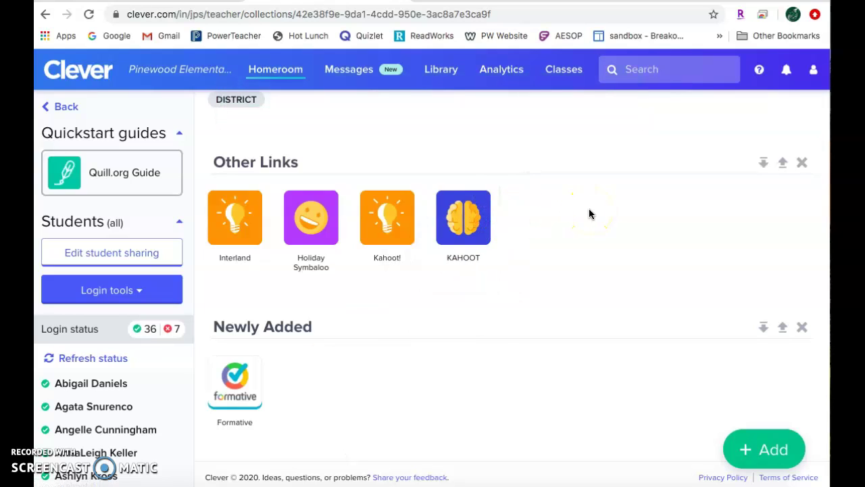
Step: Review how the apps and links are arranged across all categories, from Google to Newly Added
{"action": "mouse_move", "coordinate": [452, 223]}
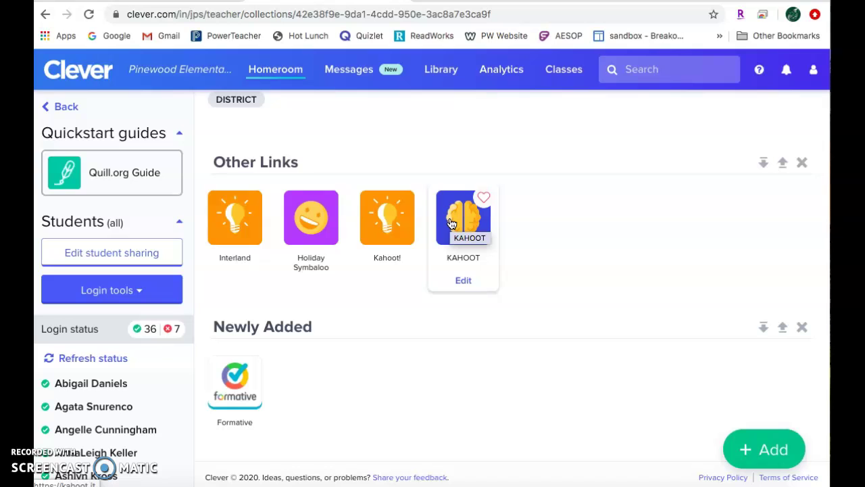
{"action": "scroll", "coordinate": [542, 223], "scroll_direction": "up", "scroll_amount": 5}
{"action": "scroll", "coordinate": [542, 224], "scroll_direction": "up", "scroll_amount": 3}
{"action": "scroll", "coordinate": [542, 224], "scroll_direction": "down", "scroll_amount": 4}
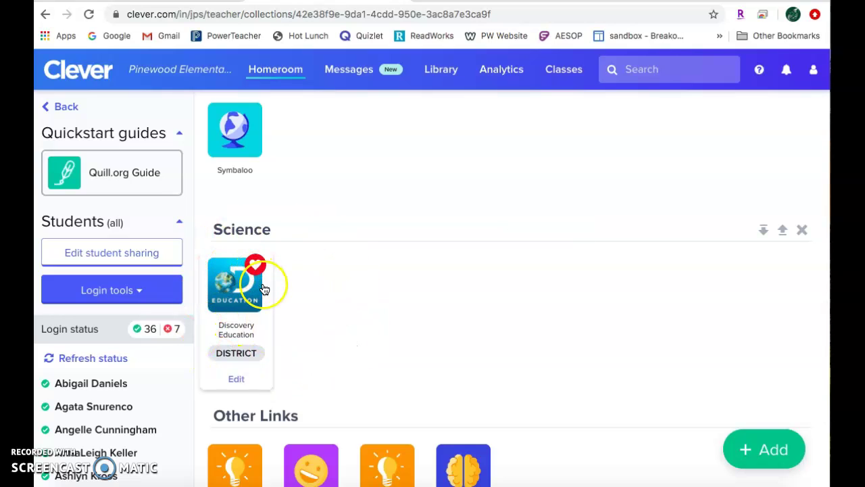
{"action": "scroll", "coordinate": [320, 294], "scroll_direction": "up", "scroll_amount": 3}
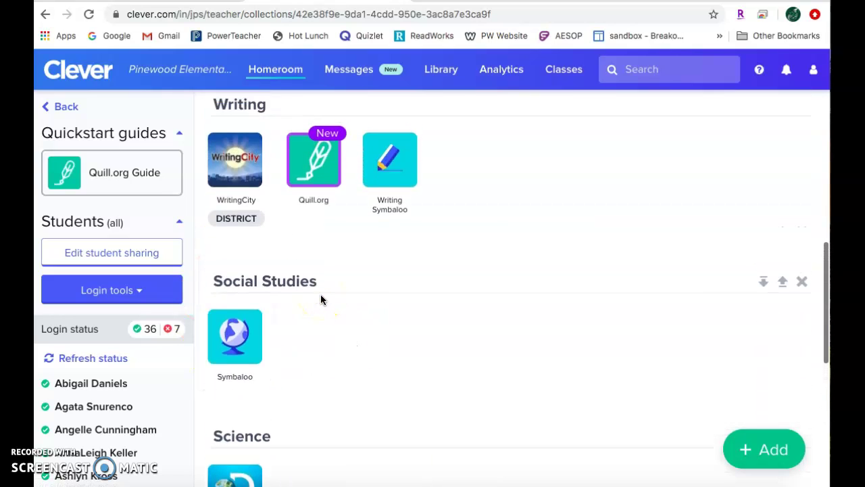
{"action": "scroll", "coordinate": [321, 299], "scroll_direction": "up", "scroll_amount": 4}
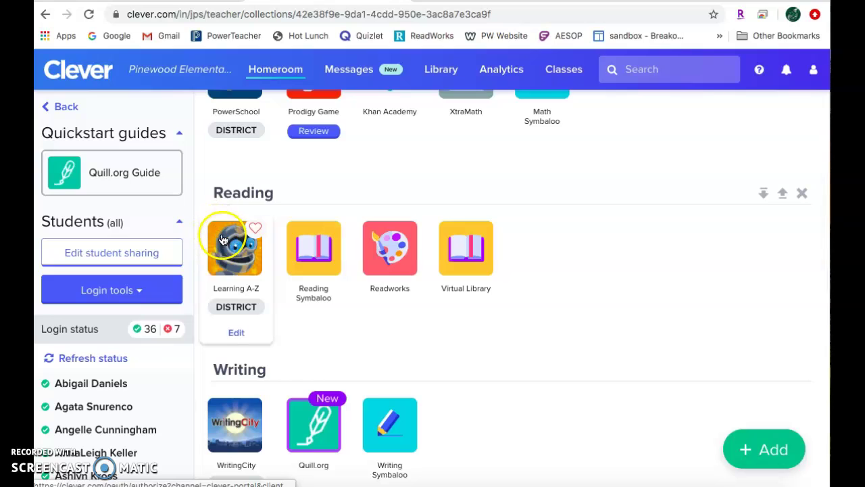
{"action": "scroll", "coordinate": [223, 240], "scroll_direction": "up", "scroll_amount": 5}
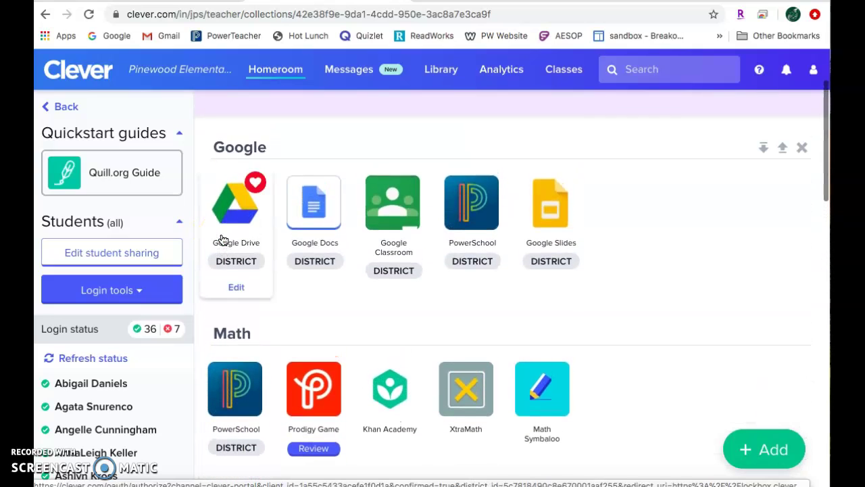
{"action": "scroll", "coordinate": [347, 305], "scroll_direction": "down", "scroll_amount": 1}
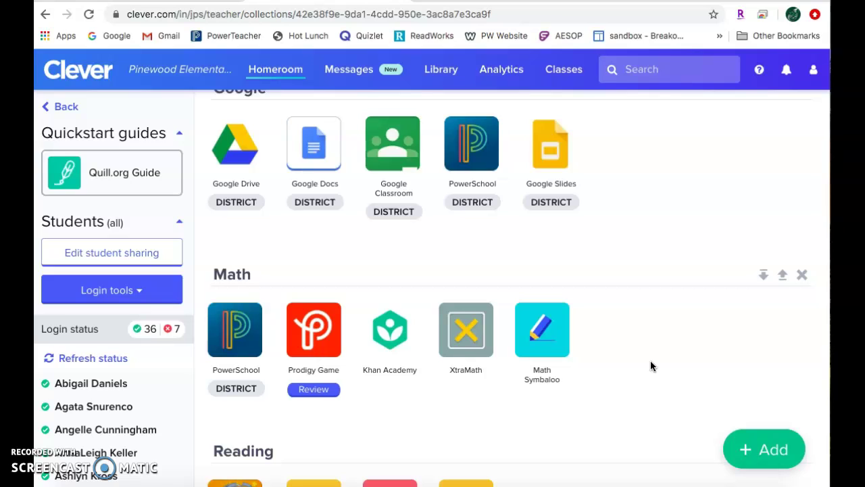
{"action": "mouse_move", "coordinate": [551, 218]}
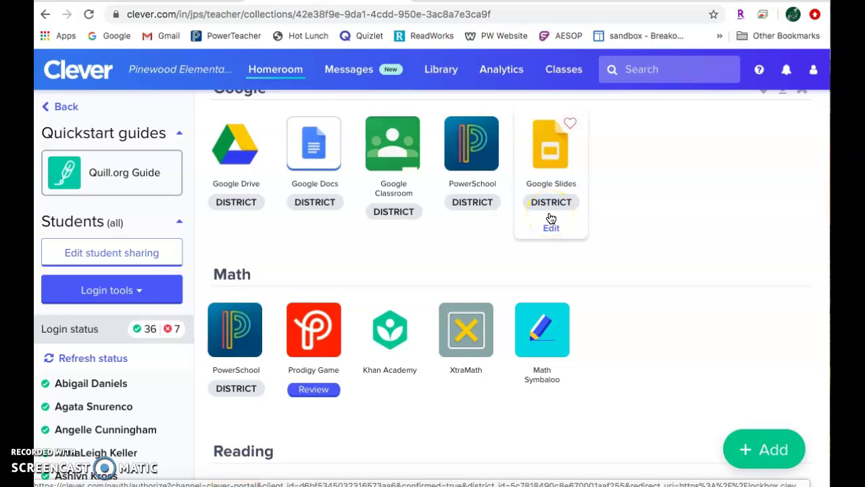
{"action": "scroll", "coordinate": [578, 242], "scroll_direction": "up", "scroll_amount": 3}
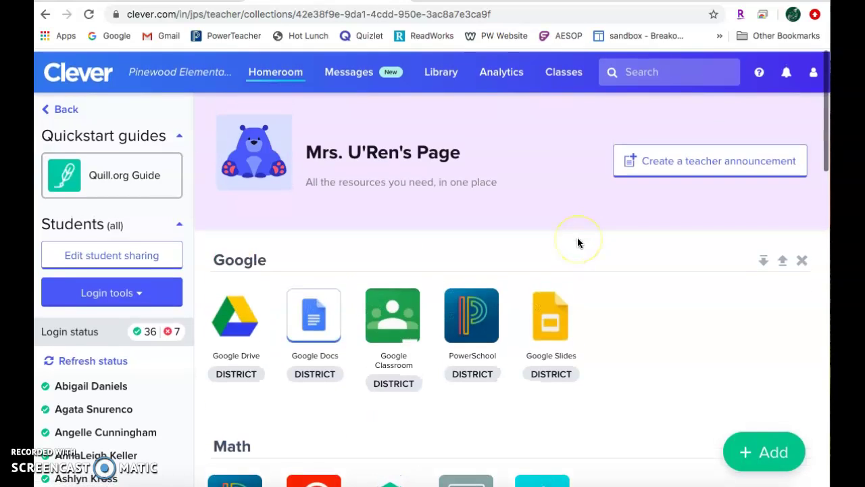
{"action": "scroll", "coordinate": [578, 242], "scroll_direction": "down", "scroll_amount": 15}
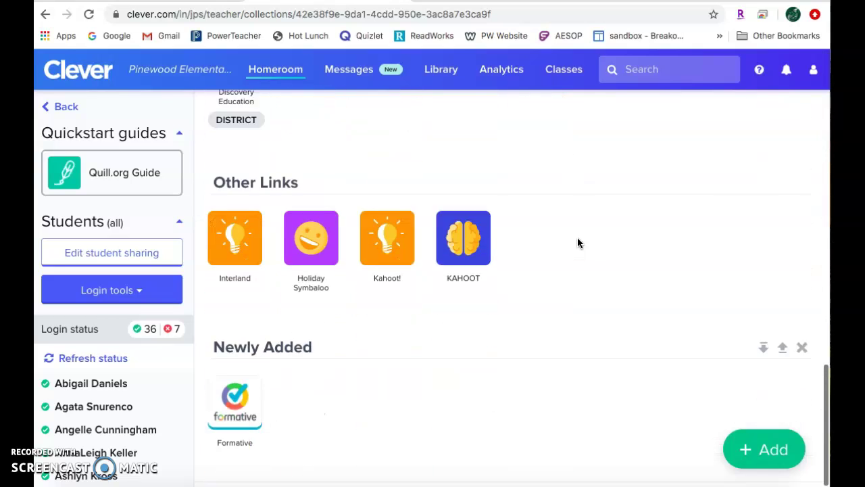
{"action": "scroll", "coordinate": [578, 242], "scroll_direction": "up", "scroll_amount": 20}
{"action": "scroll", "coordinate": [578, 242], "scroll_direction": "down", "scroll_amount": 1}
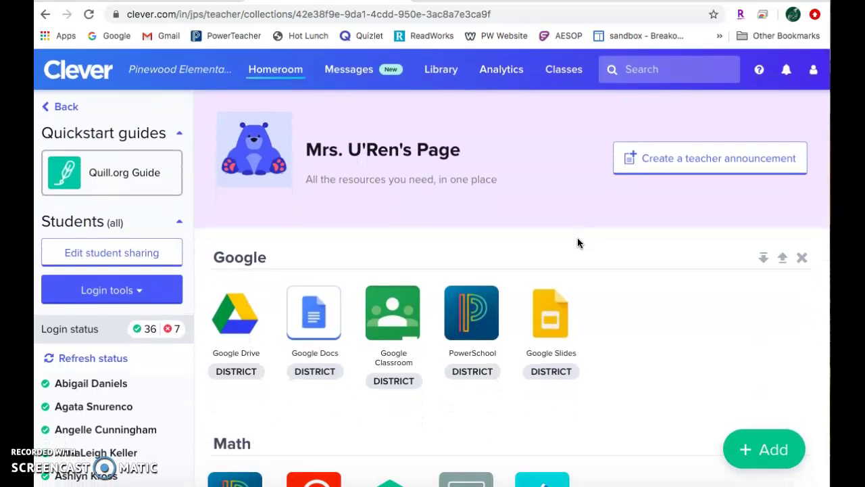